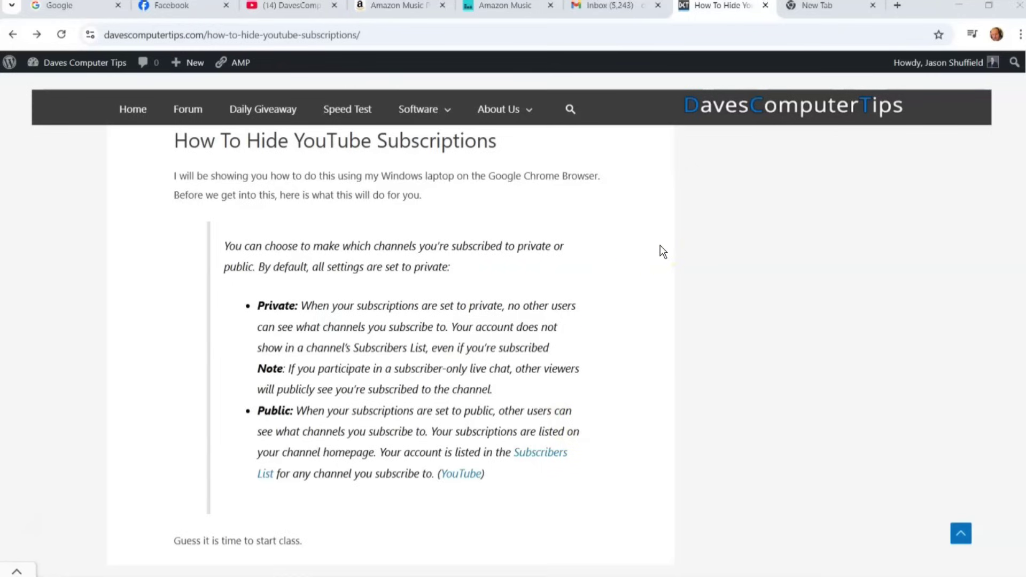
Switch to the DavesComputerTips YouTube channel tab and open the profile avatar's account menu
{"action": "left_click", "coordinate": [295, 9]}
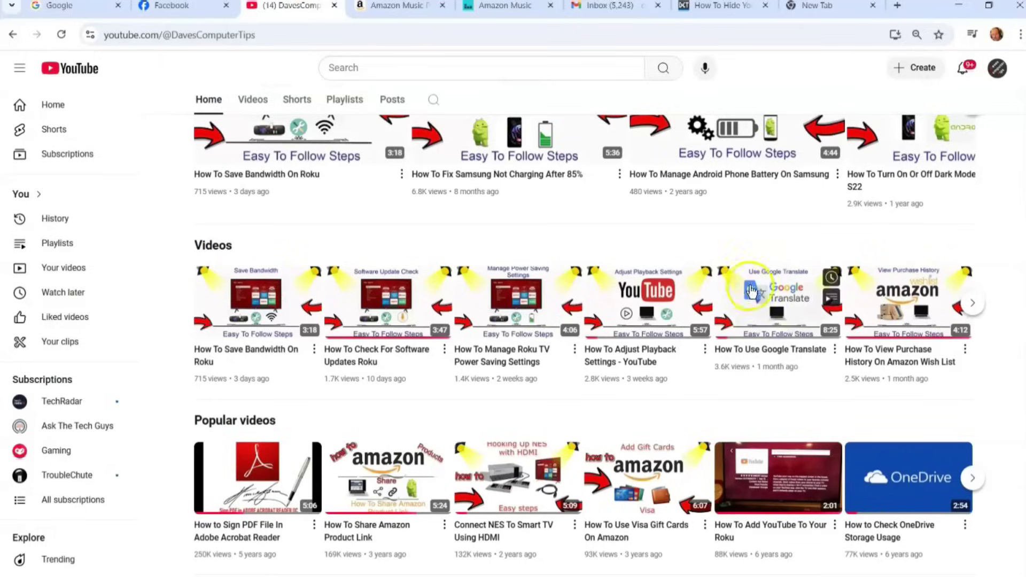
{"action": "scroll", "coordinate": [753, 293], "scroll_direction": "up", "scroll_amount": 5}
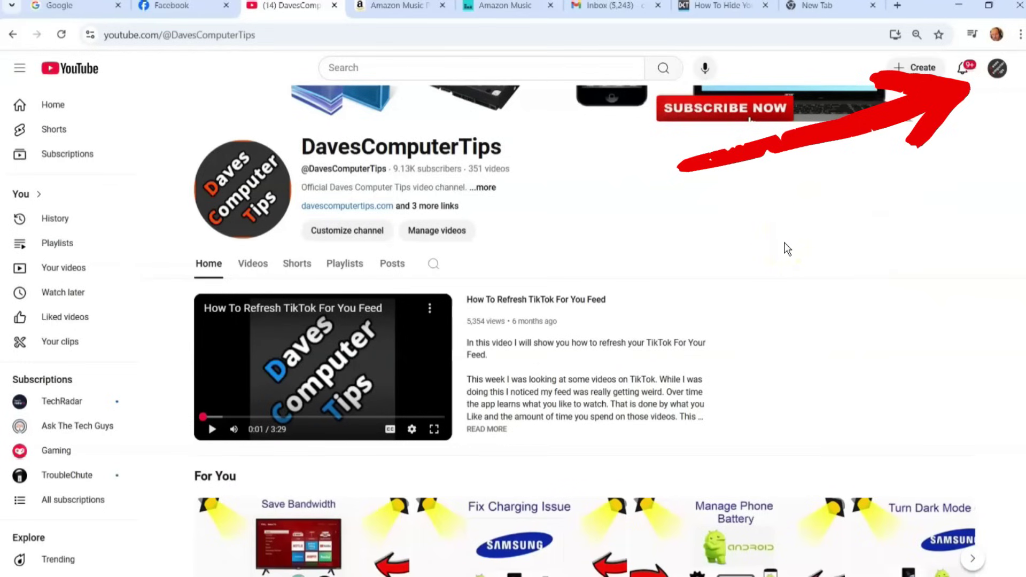
{"action": "left_click", "coordinate": [998, 71]}
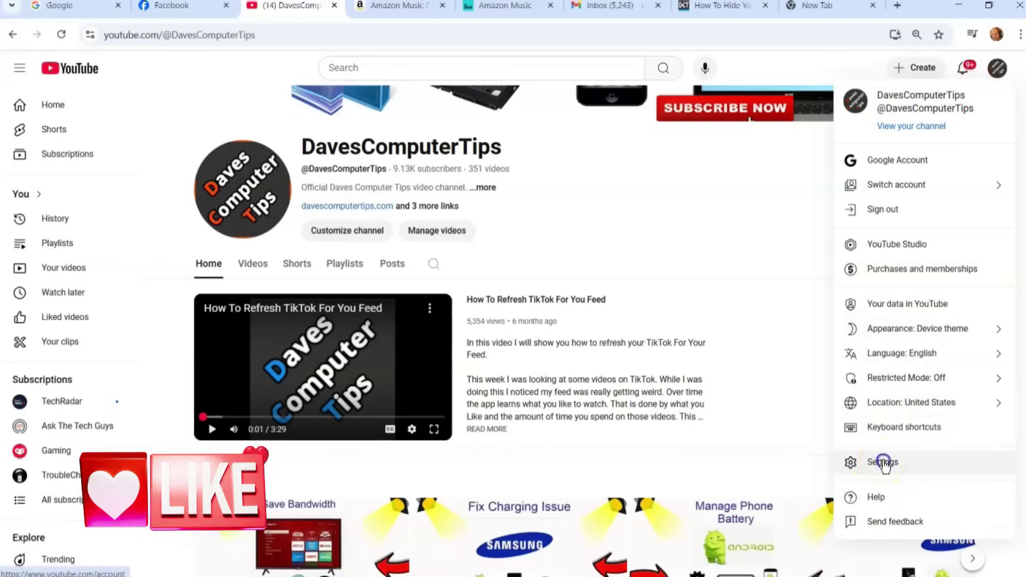
Go to YouTube Settings and choose the Privacy section in the sidebar
{"action": "left_click", "coordinate": [883, 463]}
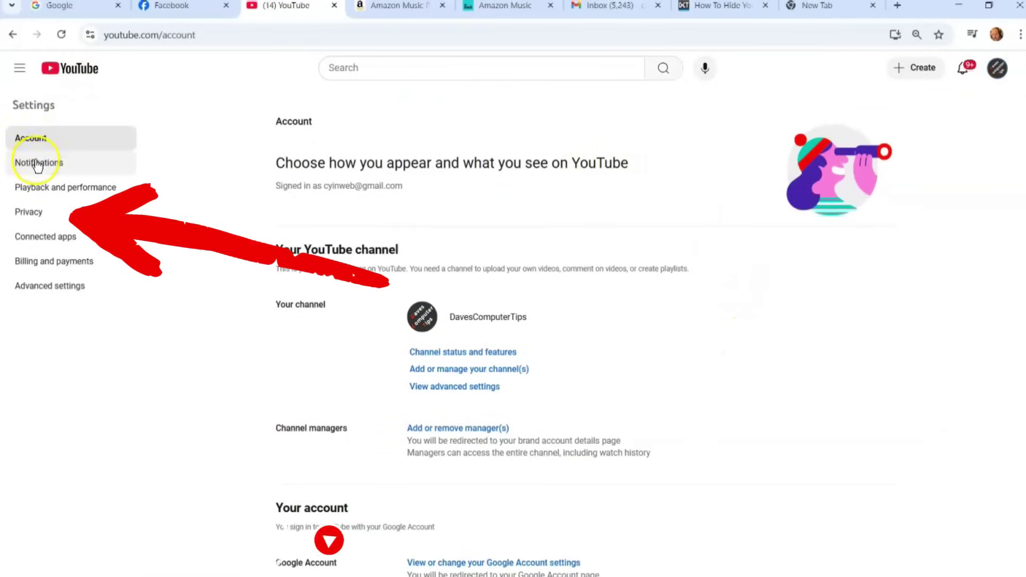
{"action": "left_click", "coordinate": [43, 217]}
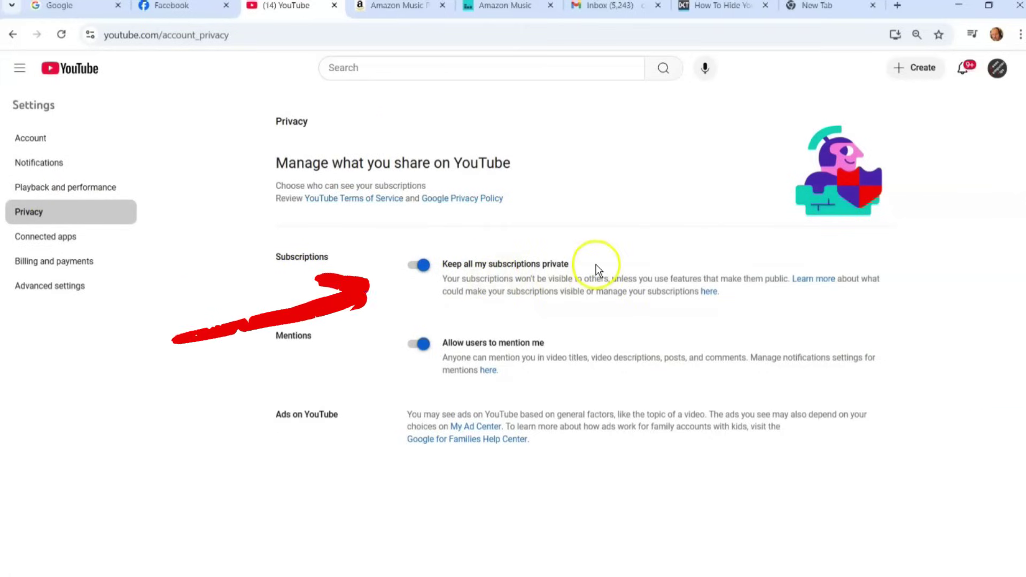
{"action": "left_click", "coordinate": [423, 267]}
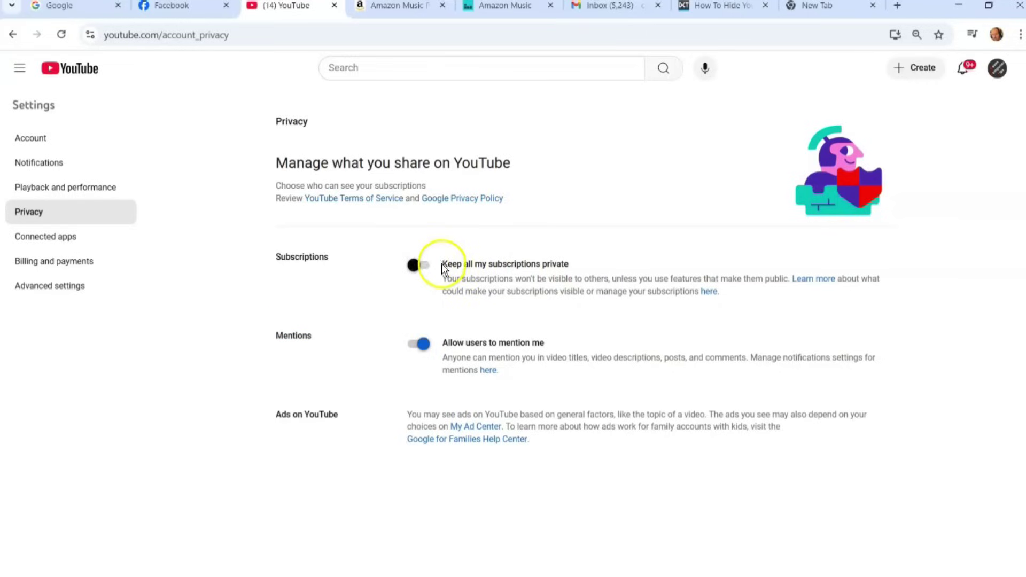
{"action": "left_click", "coordinate": [426, 264]}
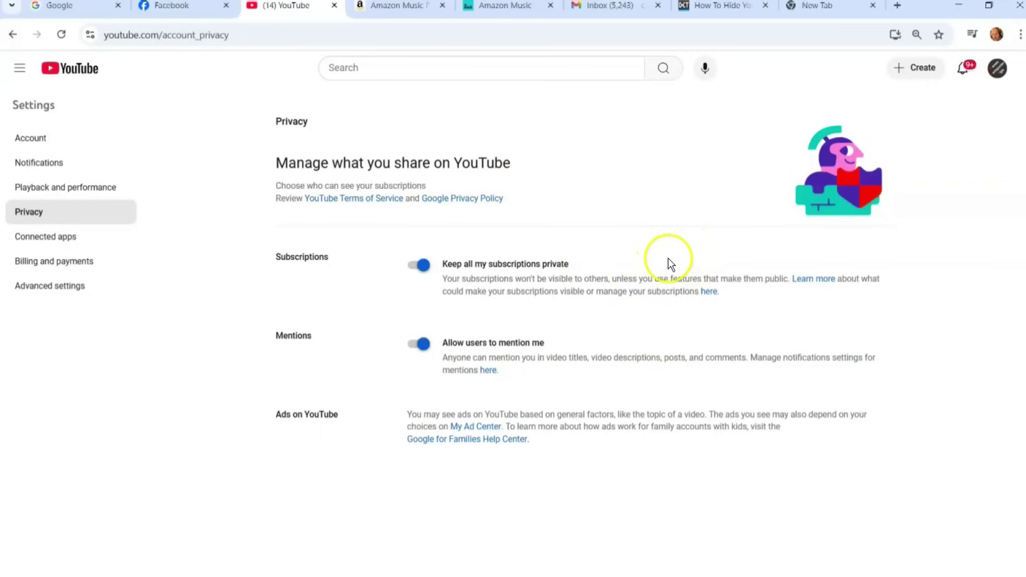
{"action": "left_click", "coordinate": [418, 265]}
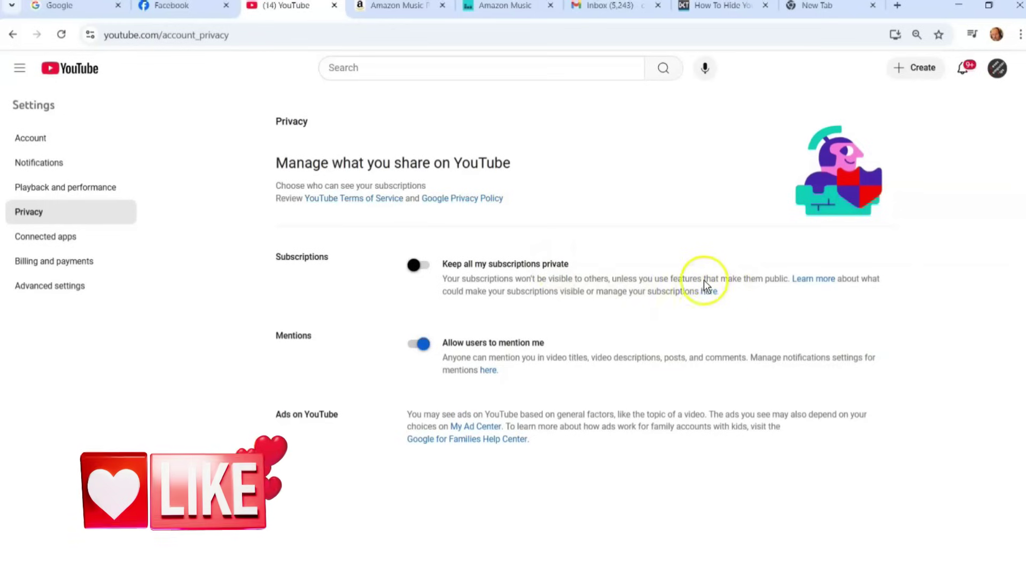
{"action": "left_click", "coordinate": [427, 267]}
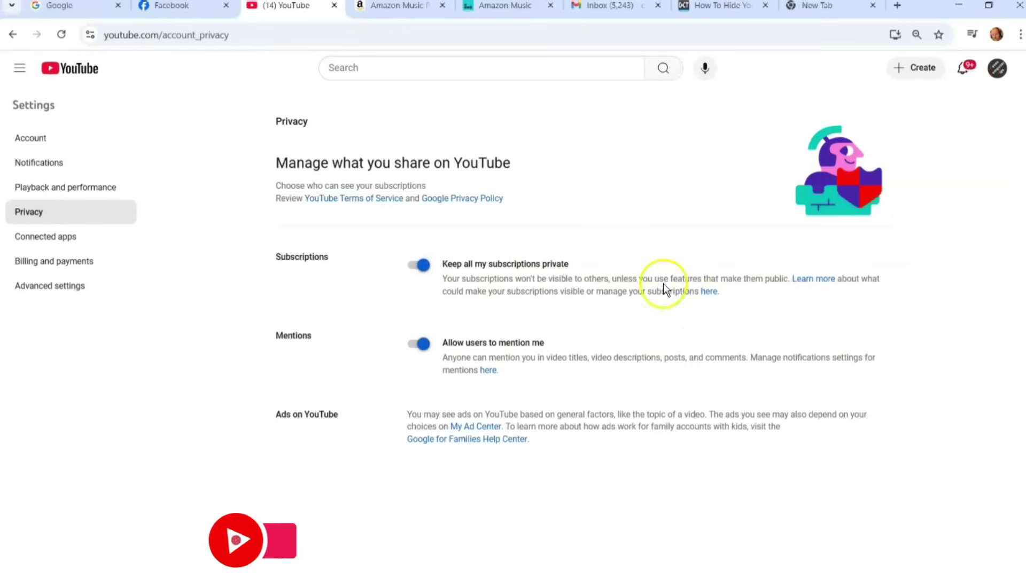